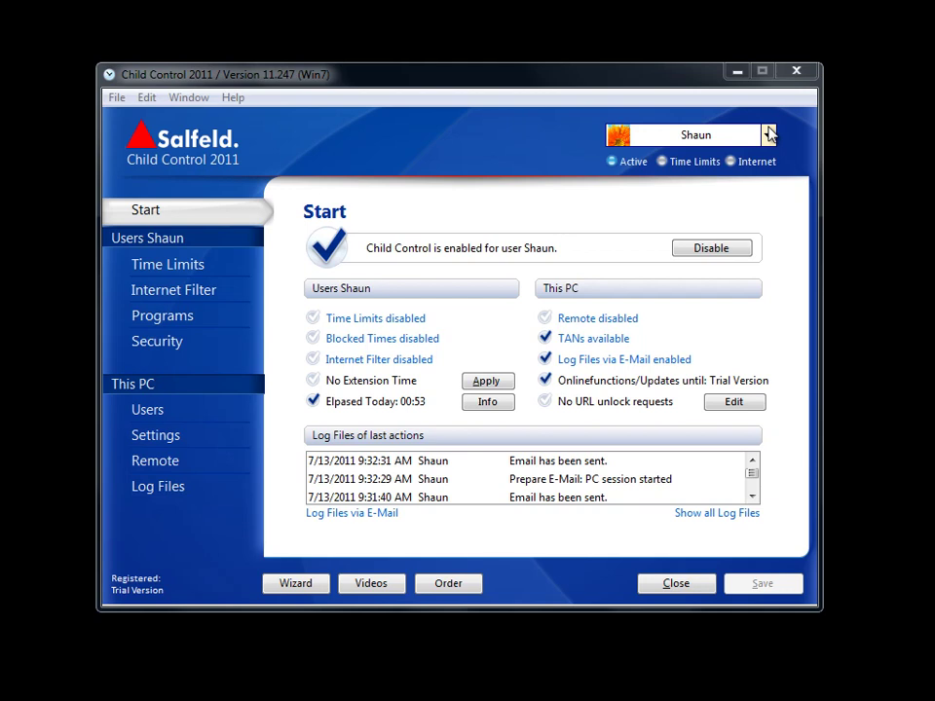
Step: Switch to the other child's user profile and open that child's Internet Filter settings
{"action": "left_click", "coordinate": [770, 134]}
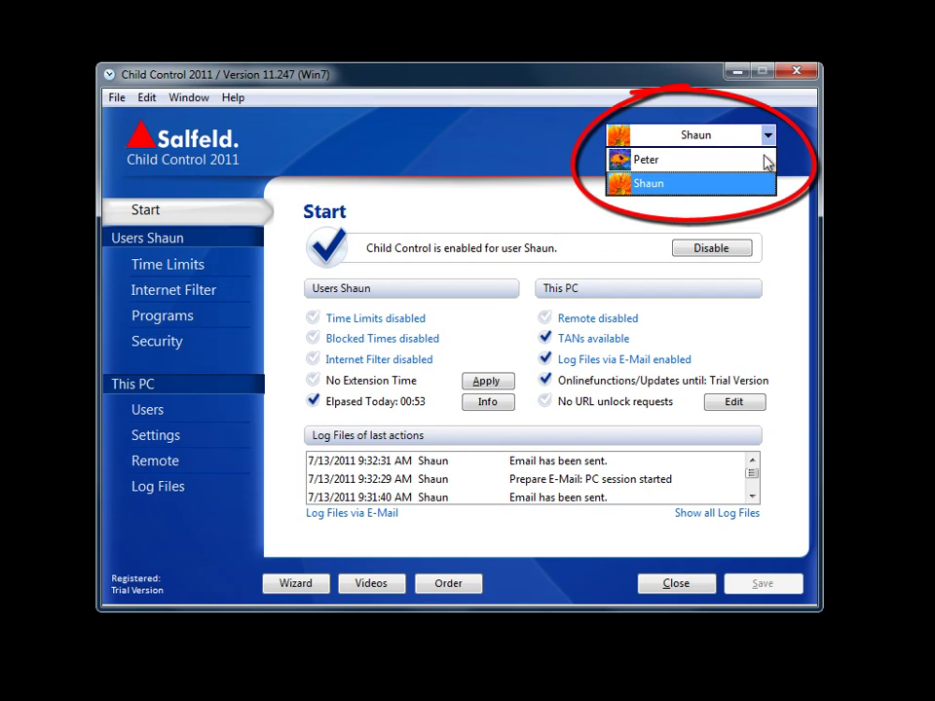
{"action": "left_click", "coordinate": [763, 160]}
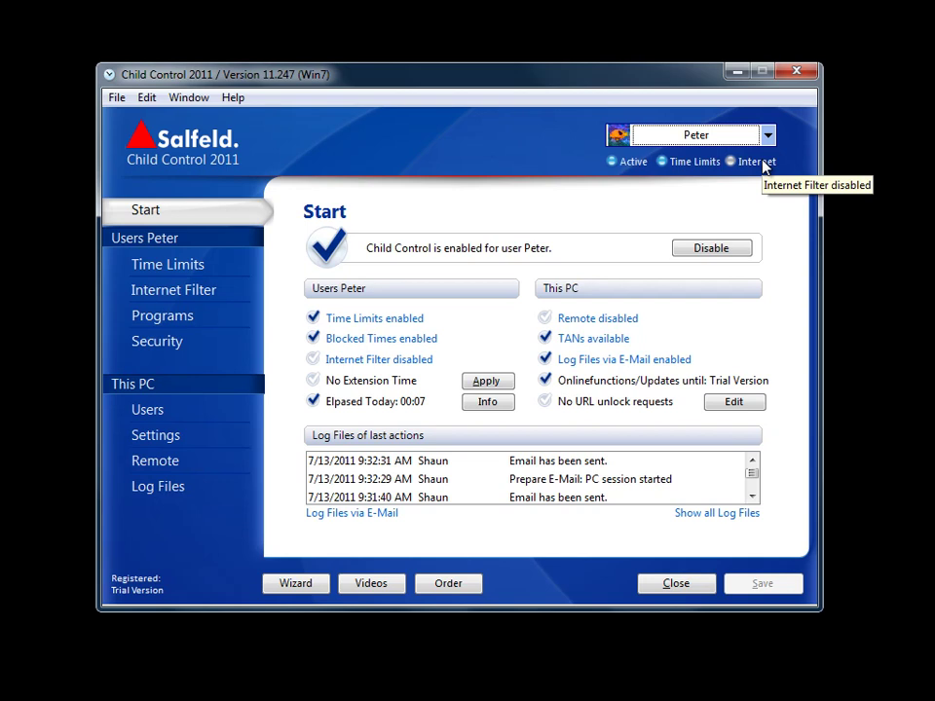
{"action": "left_click", "coordinate": [192, 292]}
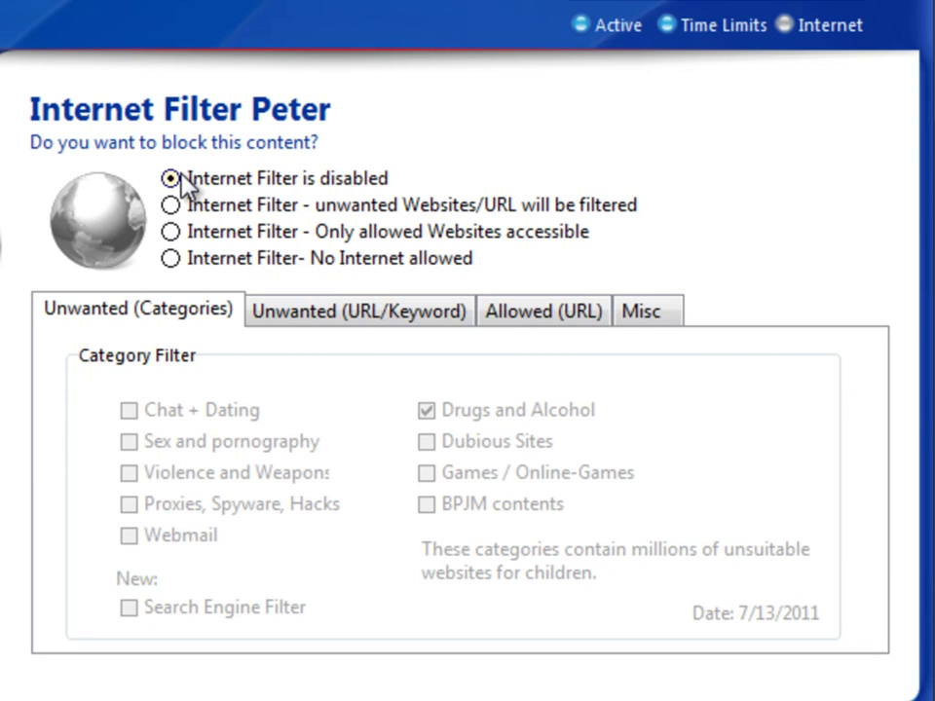
Step: Enable filtering of unwanted websites and add the categories Chat + Dating, Sex and pornography, Proxies, Spyware, Hacks, and Dubious Sites
{"action": "left_click", "coordinate": [171, 205]}
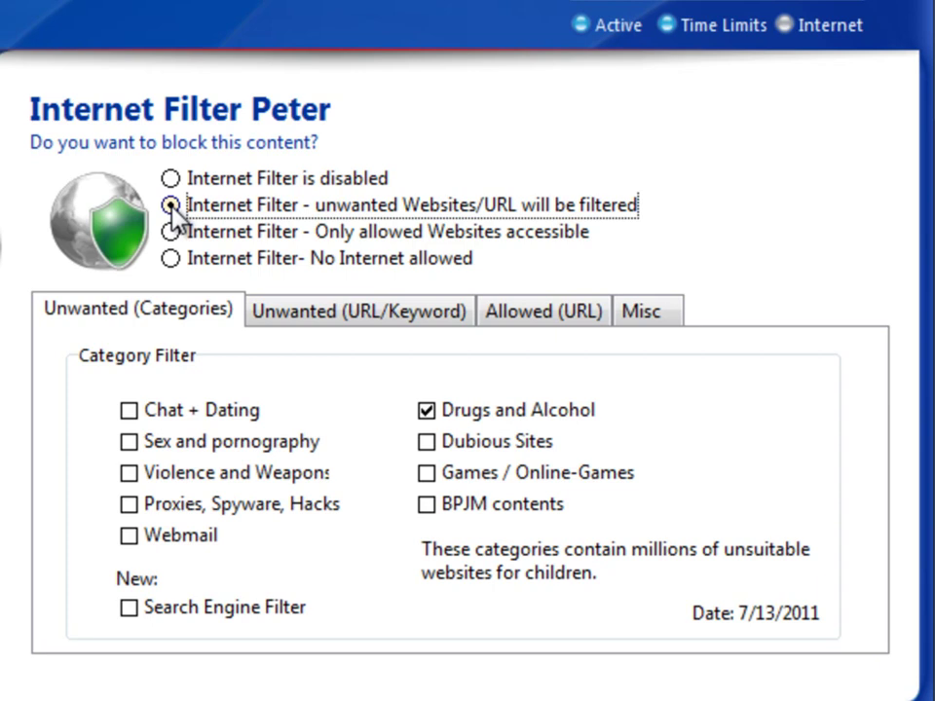
{"action": "left_click", "coordinate": [187, 419]}
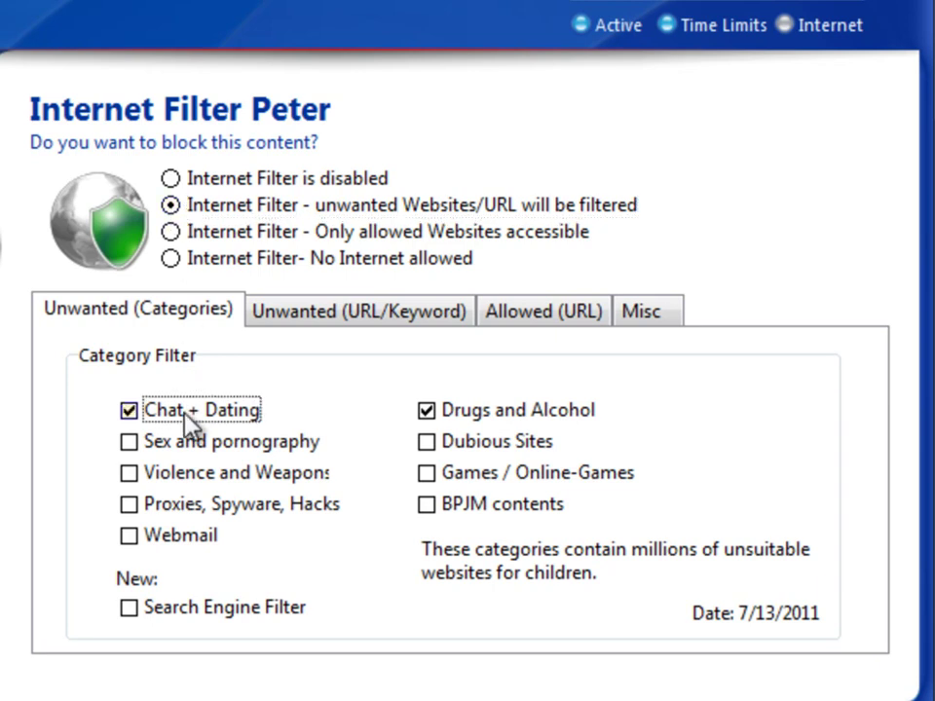
{"action": "left_click", "coordinate": [188, 442]}
{"action": "left_click", "coordinate": [185, 504]}
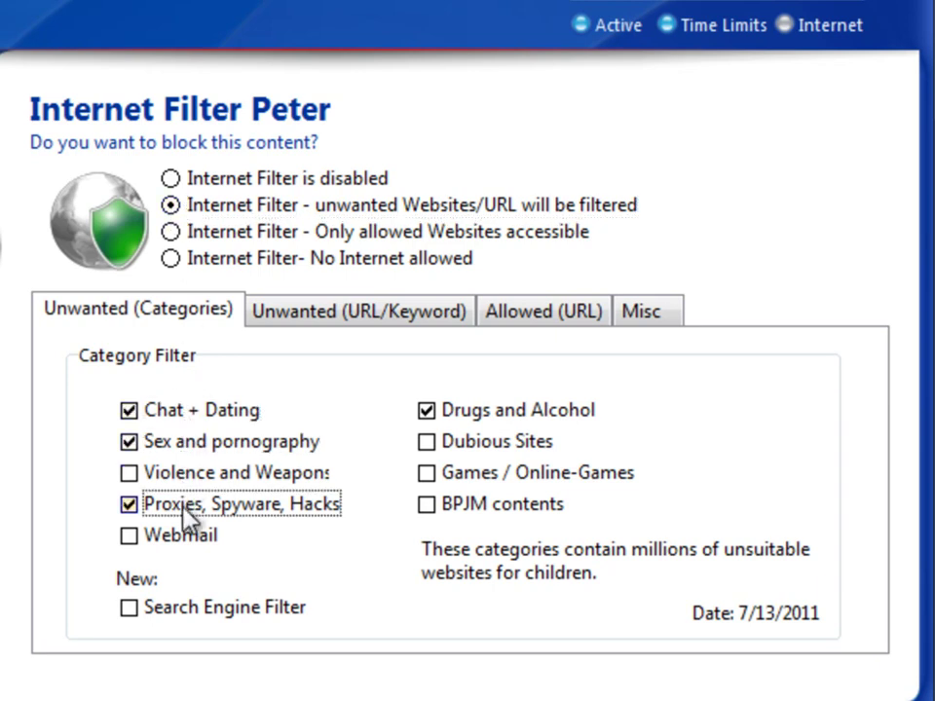
{"action": "left_click", "coordinate": [522, 442]}
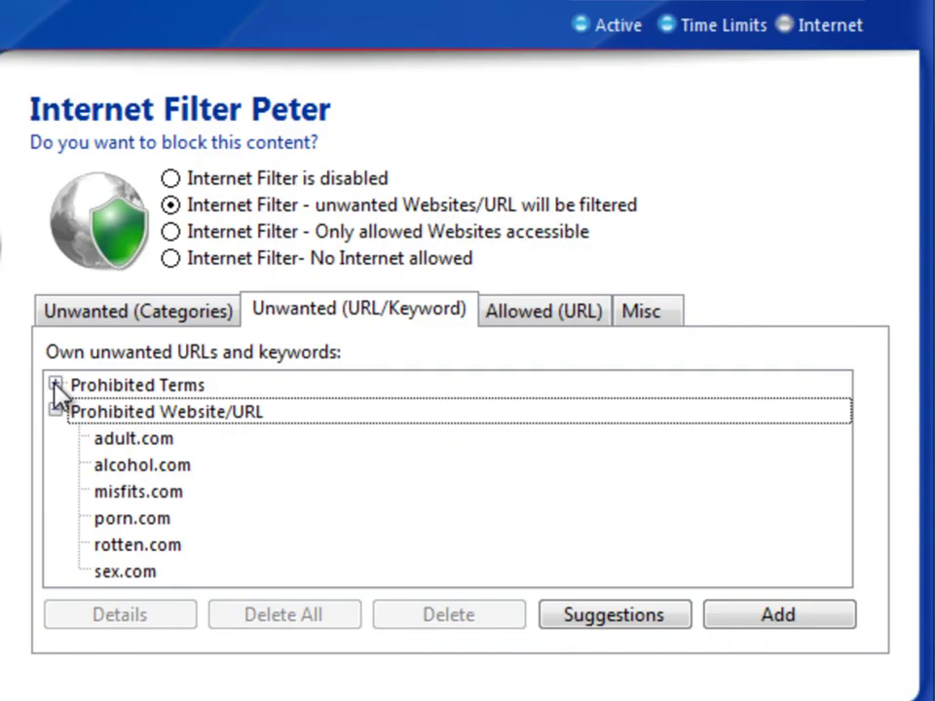
Step: Examine the prohibited terms in the filter's own unwanted URLs and keywords
{"action": "left_click", "coordinate": [56, 385]}
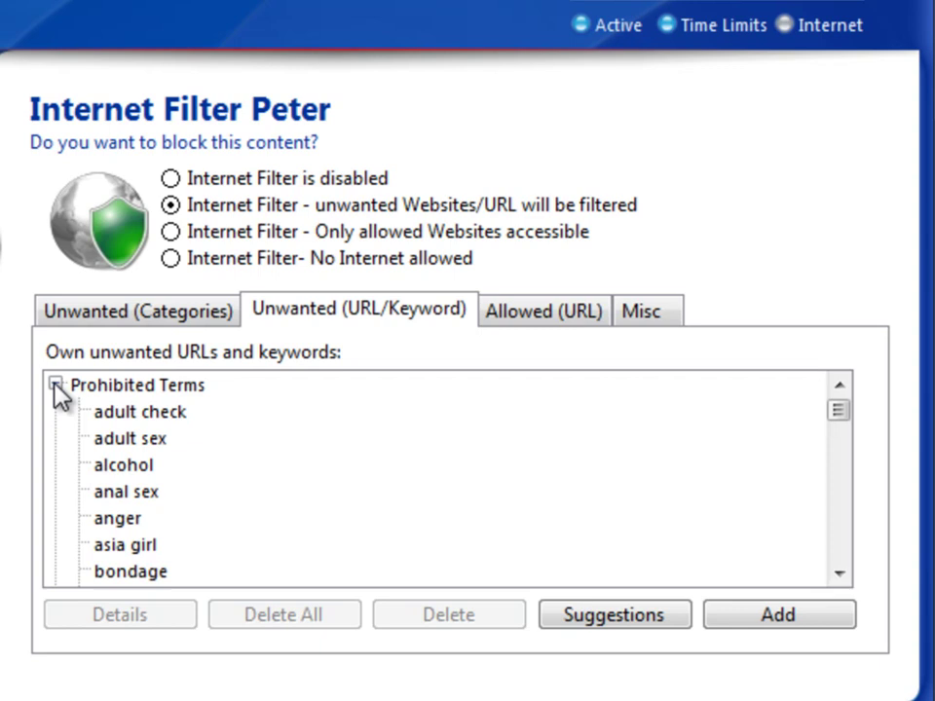
{"action": "left_click", "coordinate": [244, 234]}
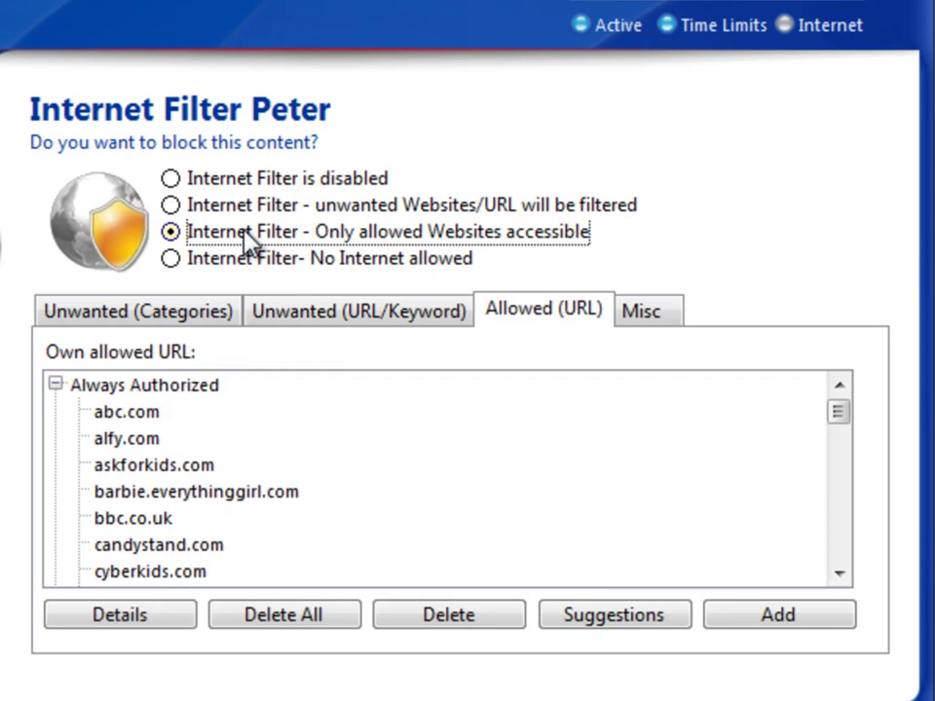
{"action": "key", "text": "Up"}
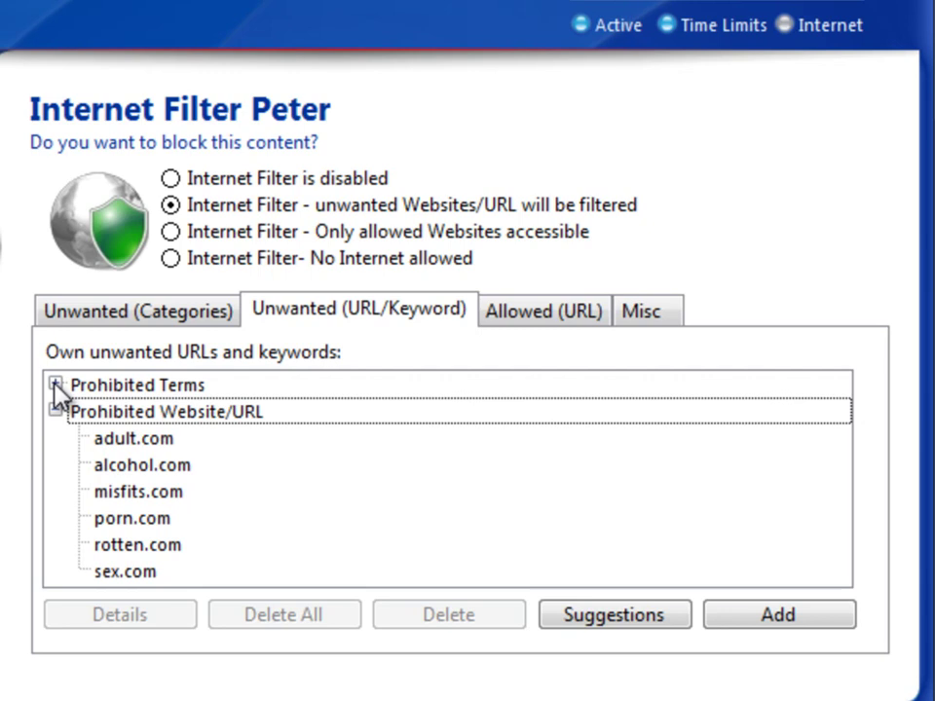
{"action": "left_click", "coordinate": [55, 386]}
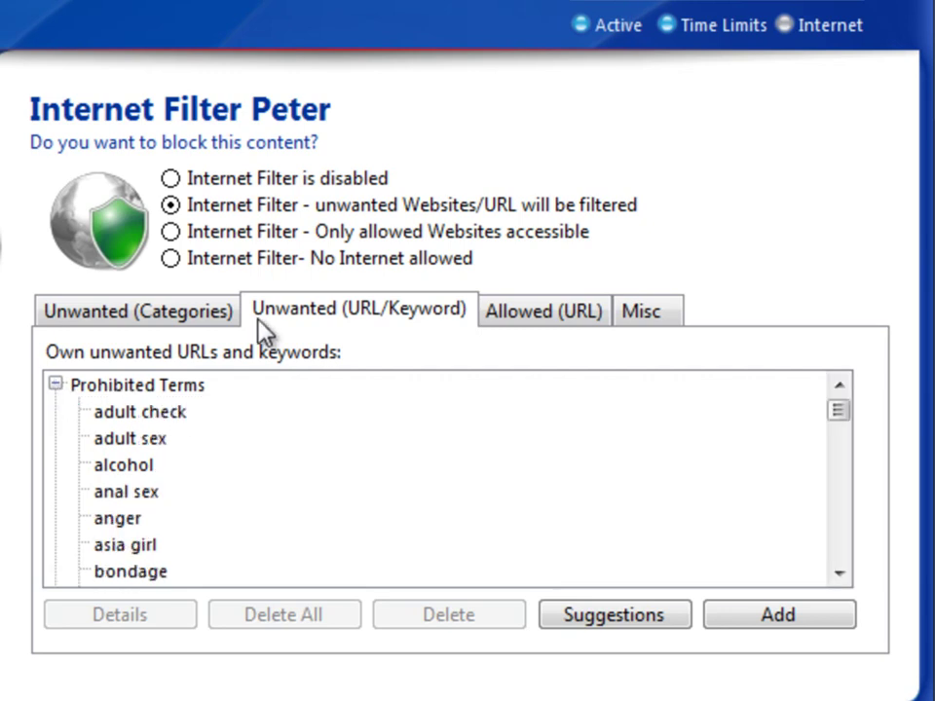
Step: Restrict the child to allowed websites only, and save the time-limited yahoo.com entry with hours 00 through 15 allowed
{"action": "left_click", "coordinate": [249, 241]}
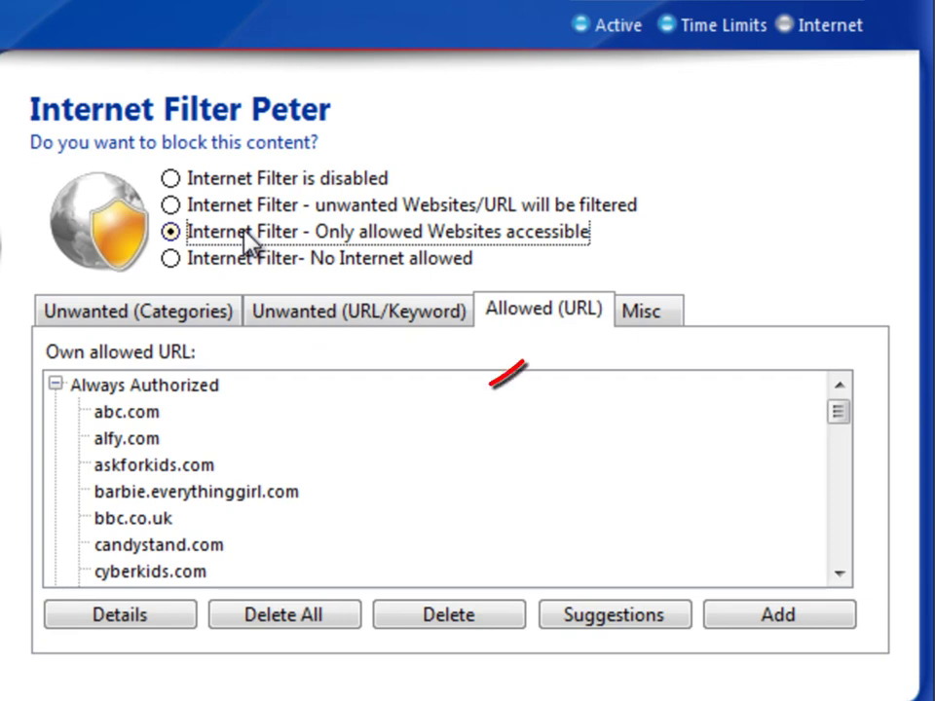
{"action": "left_click", "coordinate": [56, 385]}
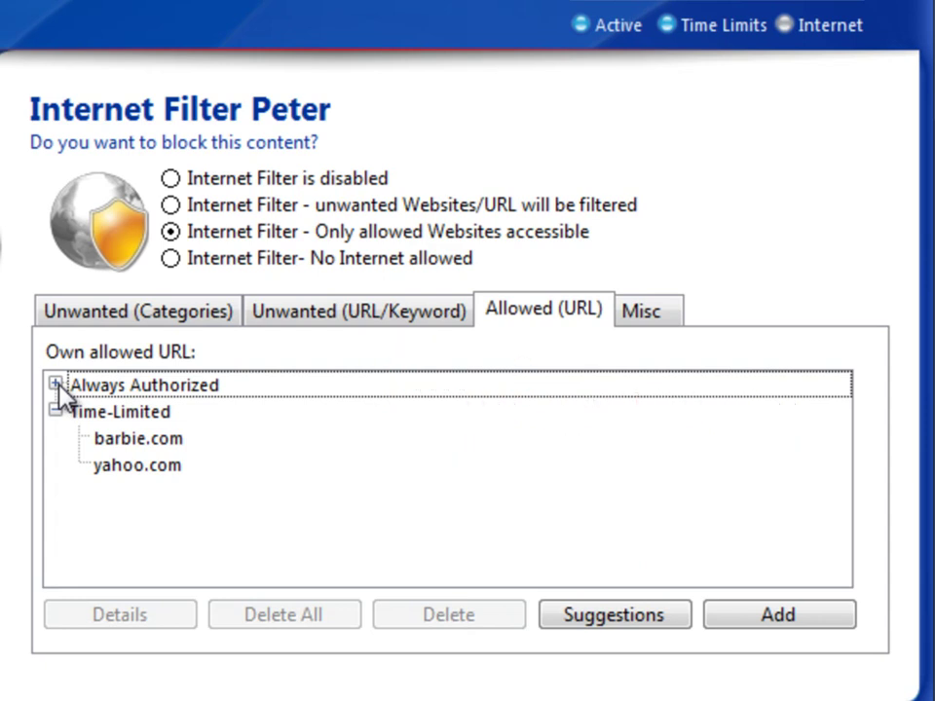
{"action": "double_click", "coordinate": [107, 467]}
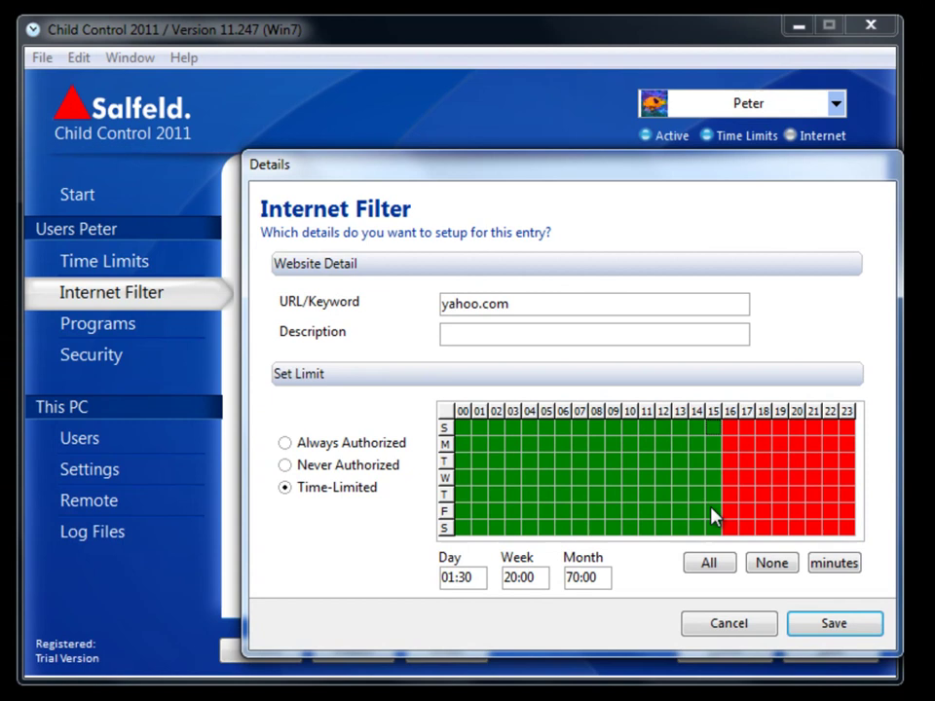
{"action": "left_click", "coordinate": [546, 461]}
{"action": "left_click", "coordinate": [818, 624]}
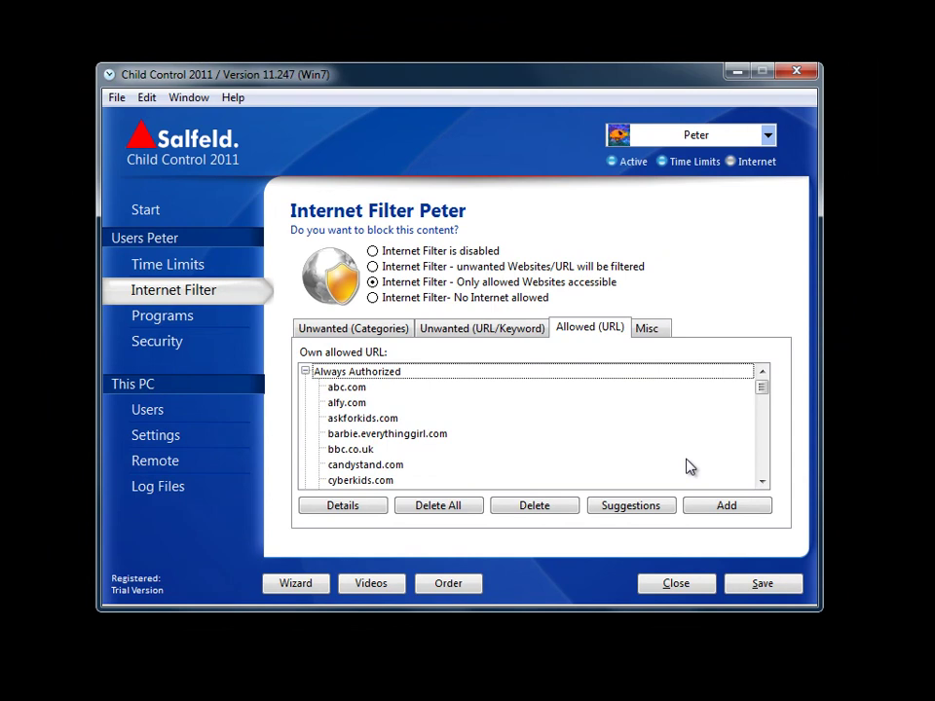
Step: Save the allowed-websites filter, viewing the details of the additional URLs offered, and select the No Internet allowed mode
{"action": "left_click", "coordinate": [751, 586]}
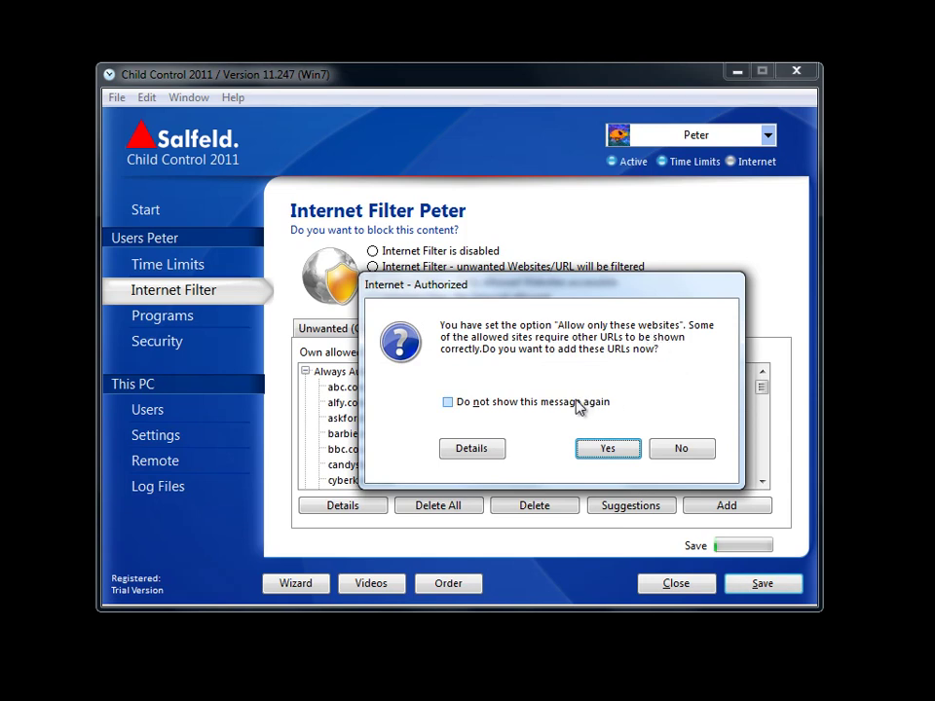
{"action": "left_click", "coordinate": [470, 449]}
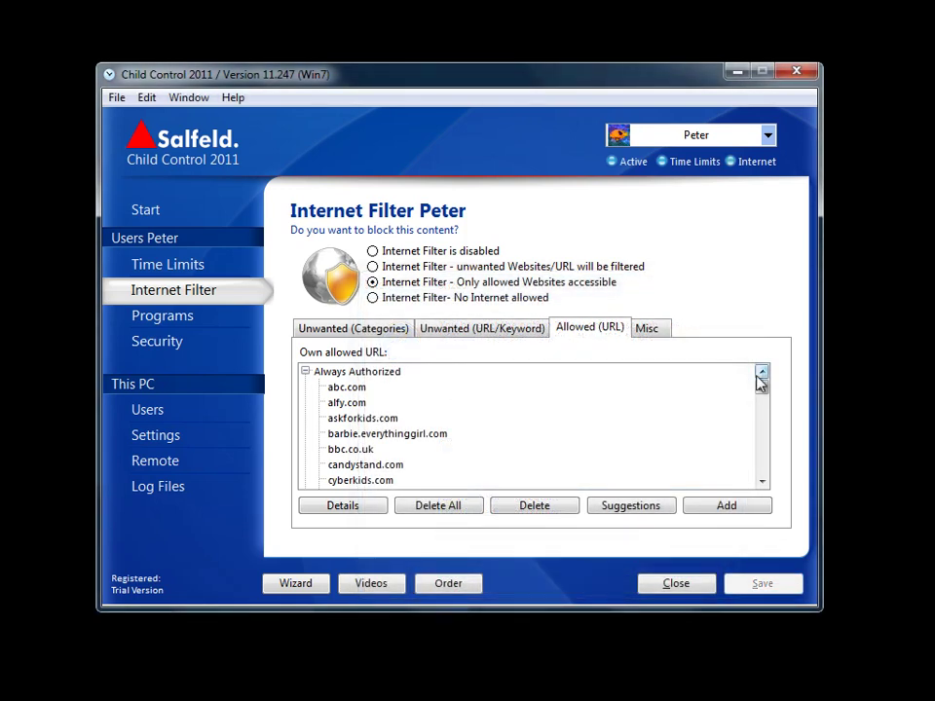
{"action": "left_click", "coordinate": [444, 300]}
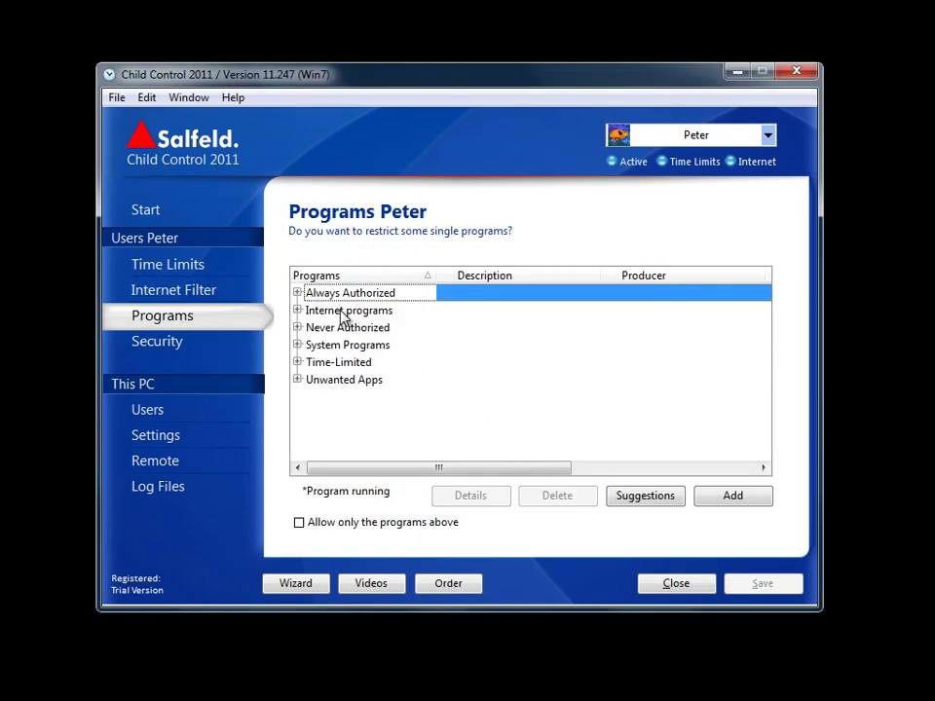
Step: Review the child's program restriction groups and check which applications are listed under Internet programs
{"action": "left_click", "coordinate": [343, 313]}
{"action": "left_click", "coordinate": [297, 310]}
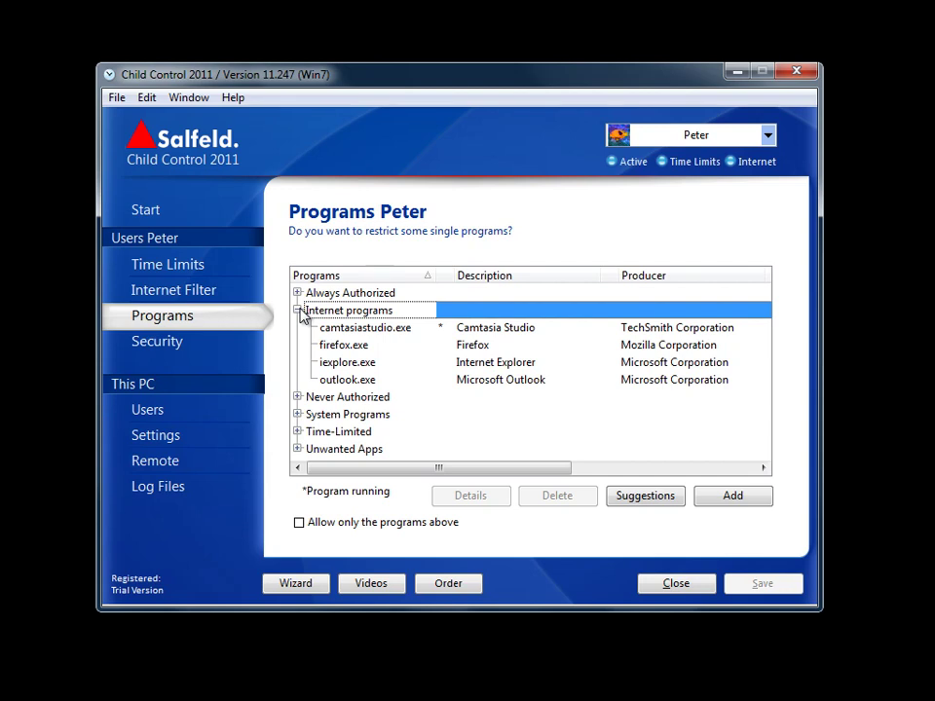
{"action": "left_click", "coordinate": [299, 310]}
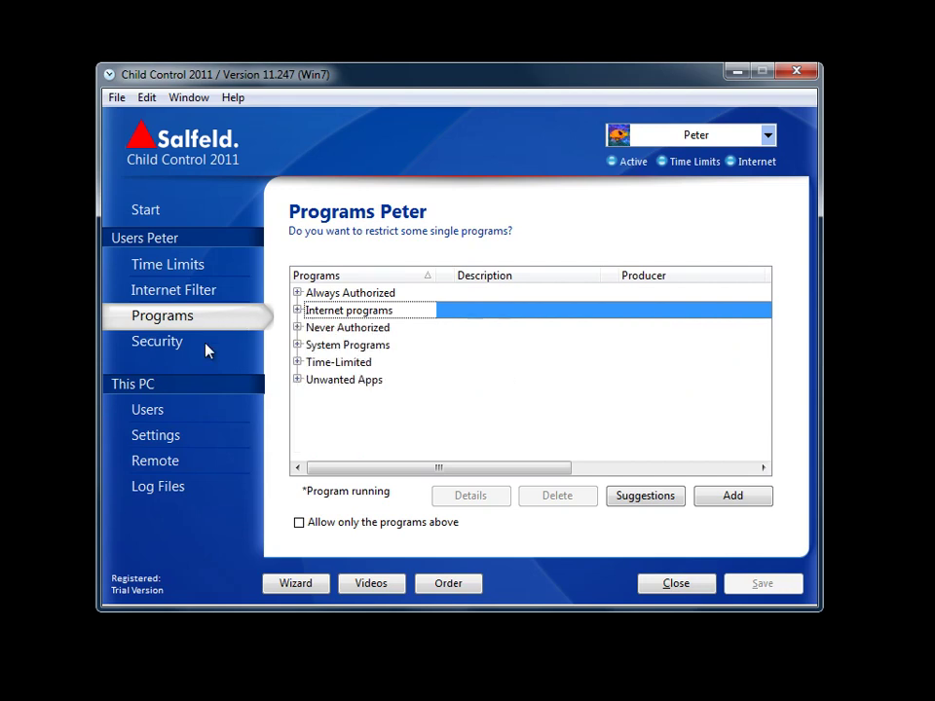
Step: Open the log files' user overview and examine the most visited URLs for the month
{"action": "left_click", "coordinate": [176, 495]}
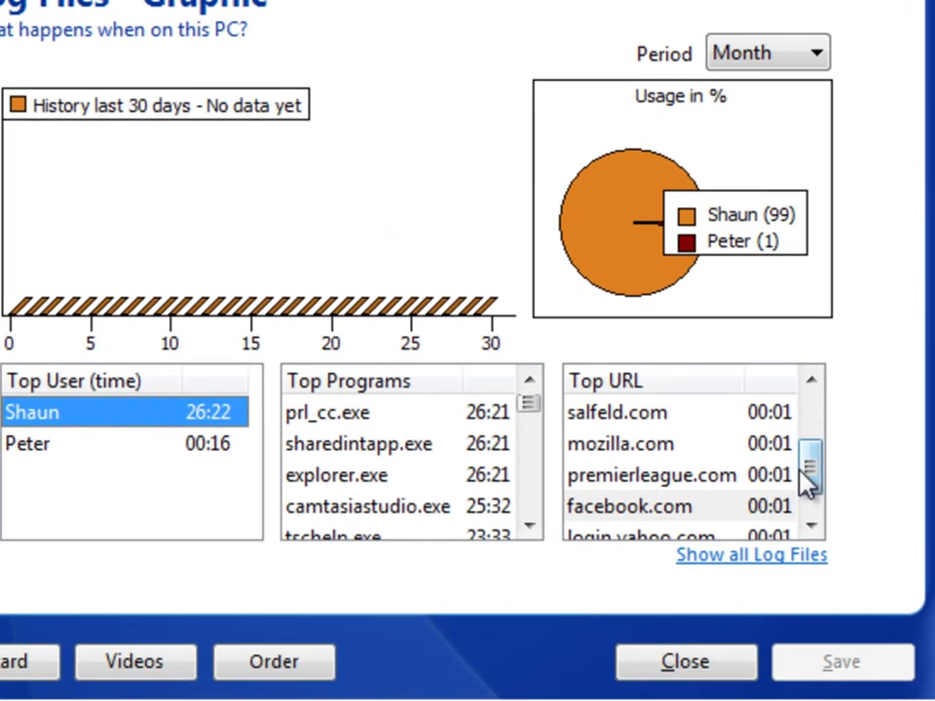
{"action": "left_click_drag", "start_coordinate": [810, 481], "coordinate": [811, 420]}
{"action": "left_click", "coordinate": [641, 414]}
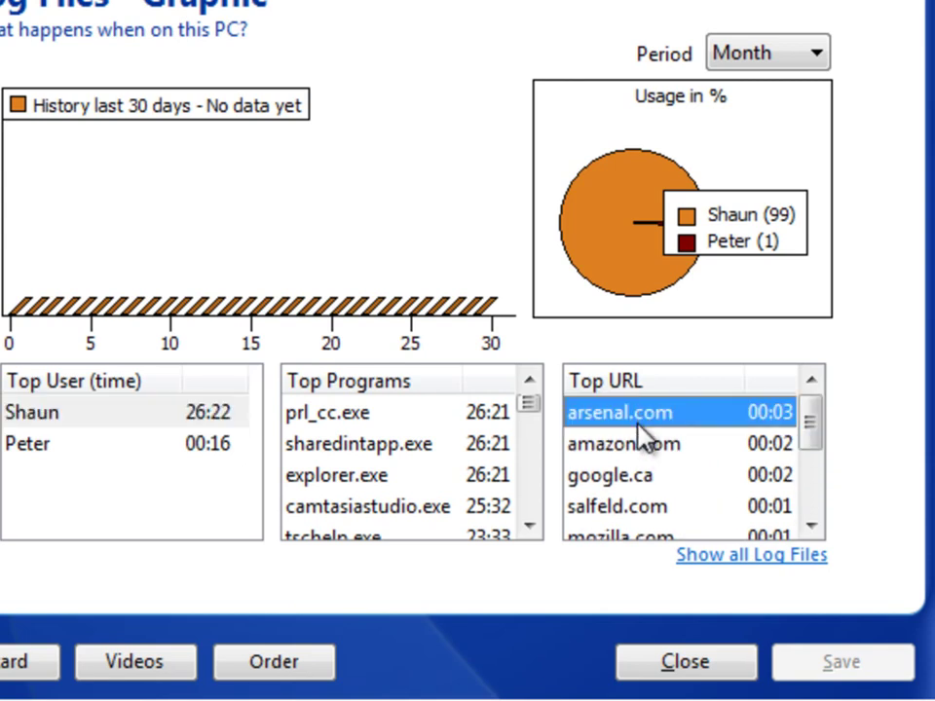
{"action": "left_click", "coordinate": [639, 443]}
{"action": "left_click", "coordinate": [642, 477]}
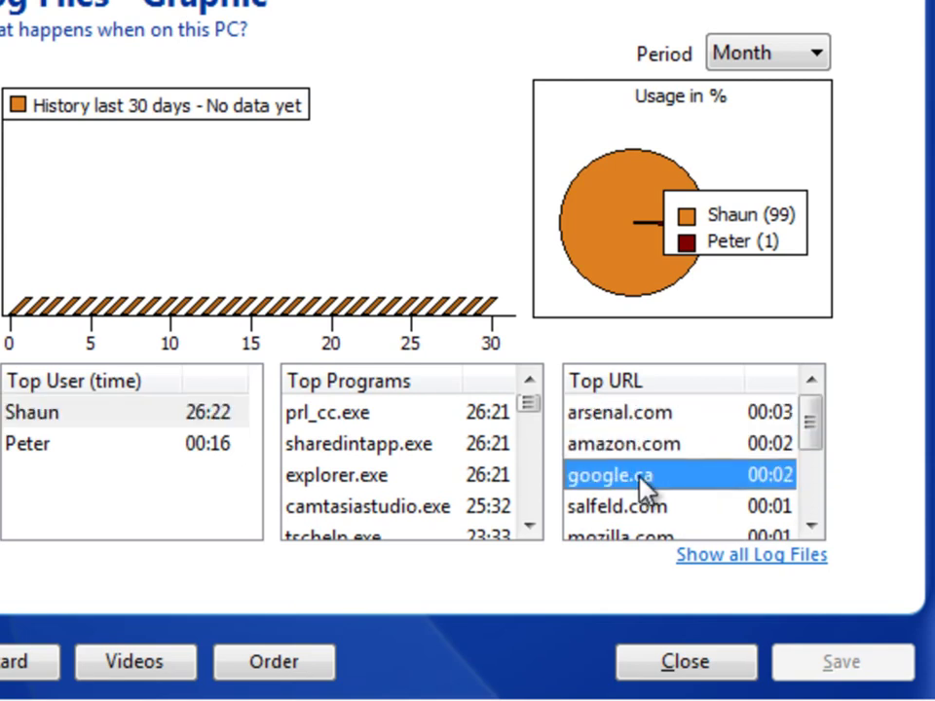
{"action": "left_click", "coordinate": [644, 506]}
{"action": "key", "text": "Down"}
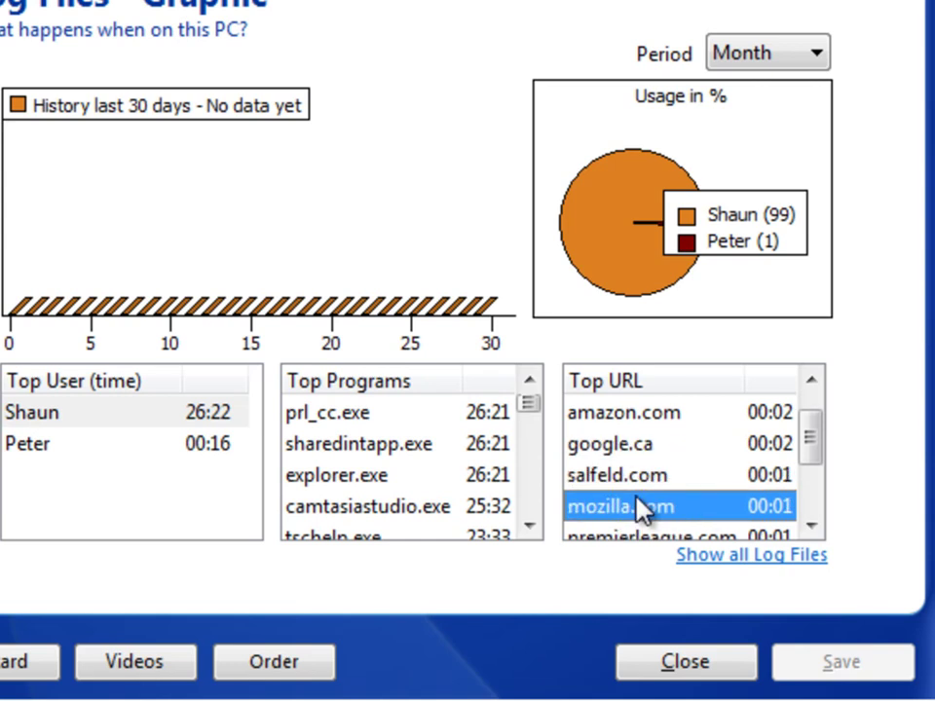
Step: Restrict facebook.com from the top URL list as a time-limited site with hours 00 through 13 allowed, and save it
{"action": "left_click", "coordinate": [809, 526]}
{"action": "left_click", "coordinate": [809, 526]}
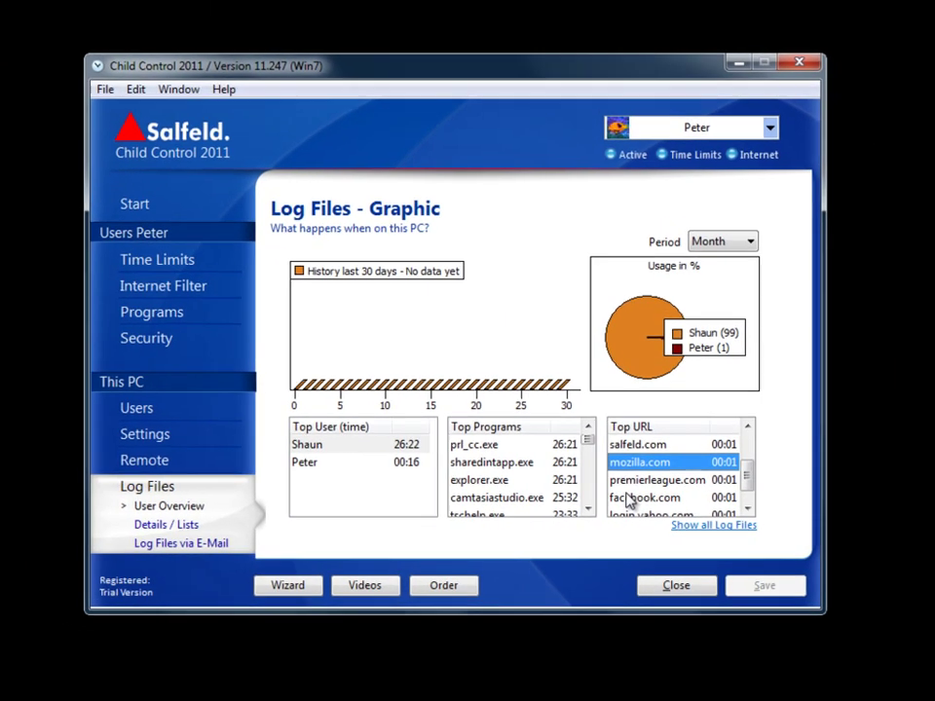
{"action": "double_click", "coordinate": [621, 502]}
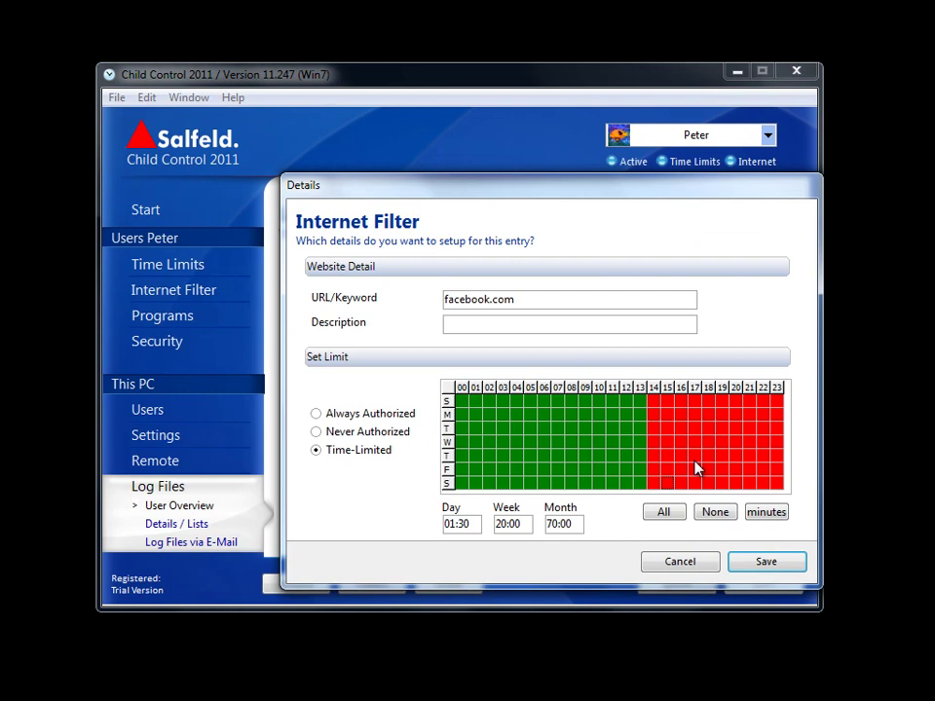
{"action": "left_click", "coordinate": [759, 565]}
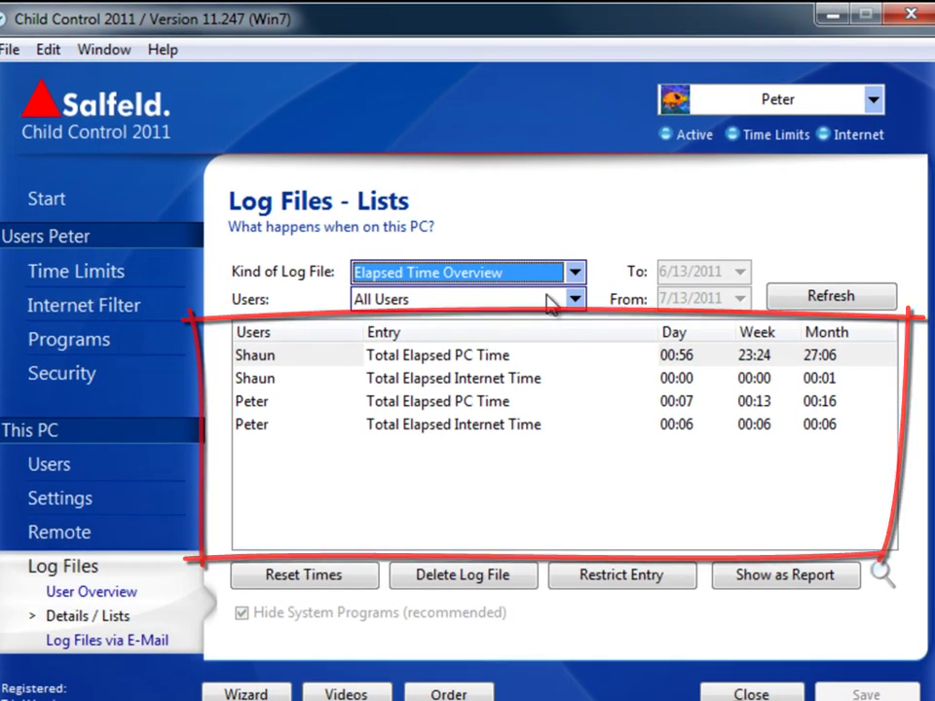
Step: Always block arsenal.com for the child from the Elapsed Time Internet log list, and return to the start page
{"action": "left_click", "coordinate": [574, 276]}
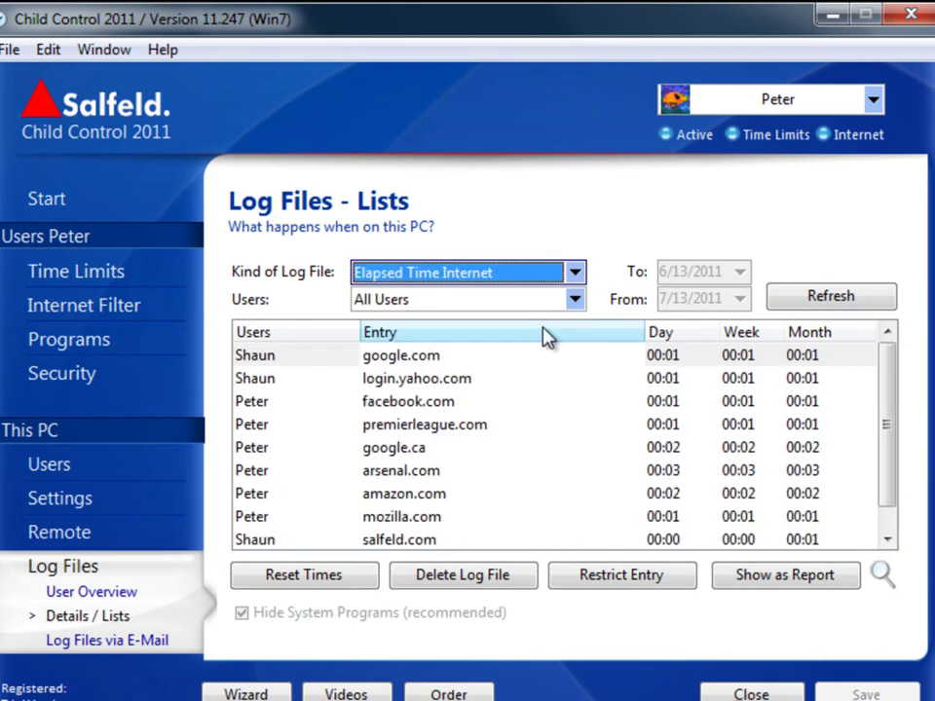
{"action": "left_click", "coordinate": [426, 403]}
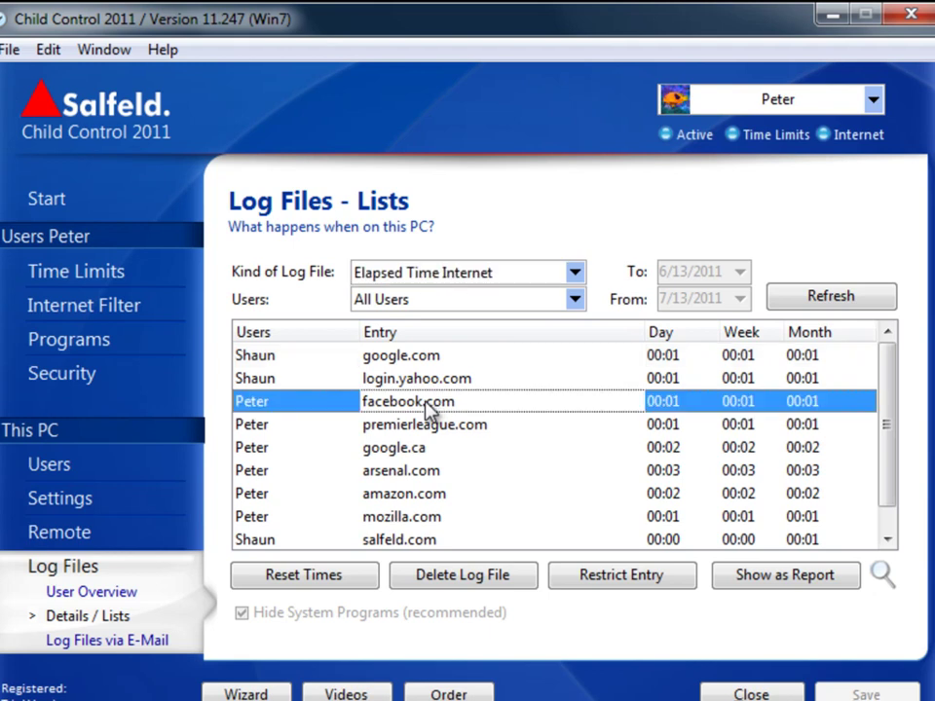
{"action": "left_click", "coordinate": [418, 473]}
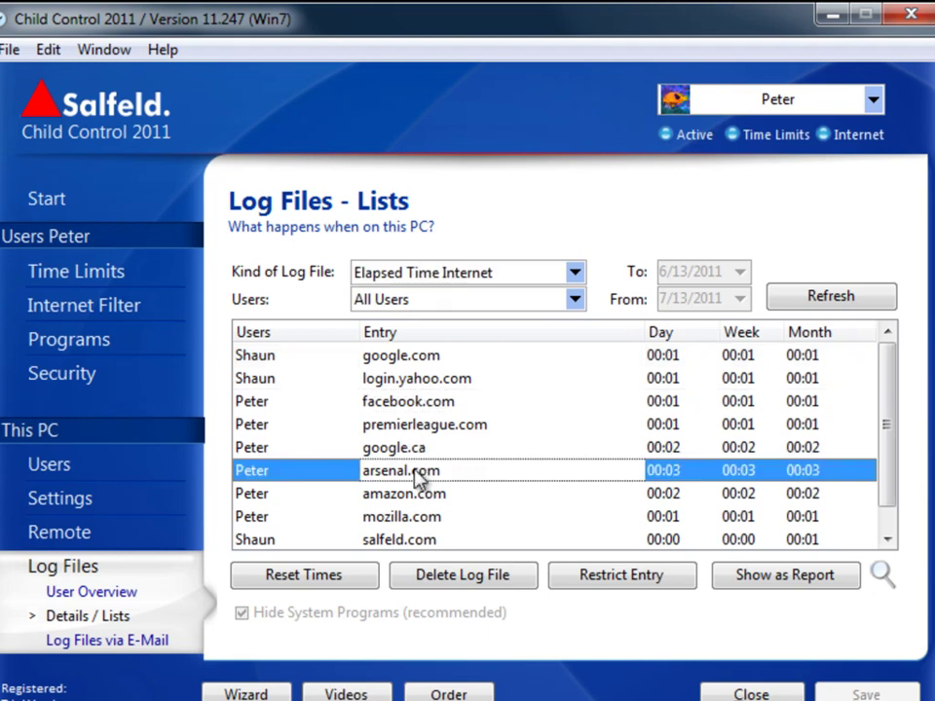
{"action": "left_click", "coordinate": [611, 578]}
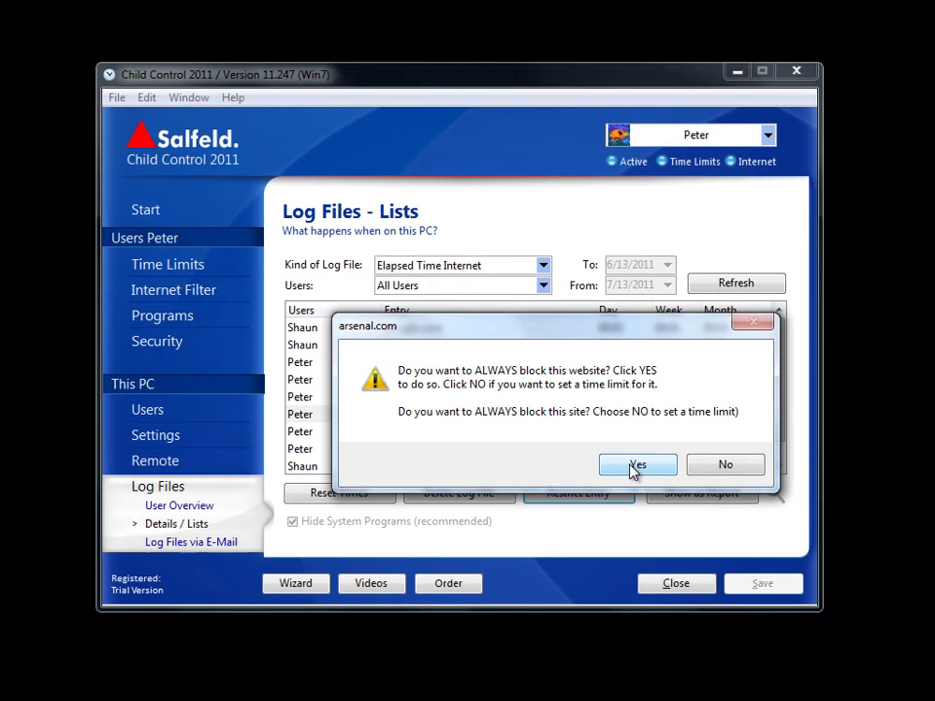
{"action": "left_click", "coordinate": [635, 465]}
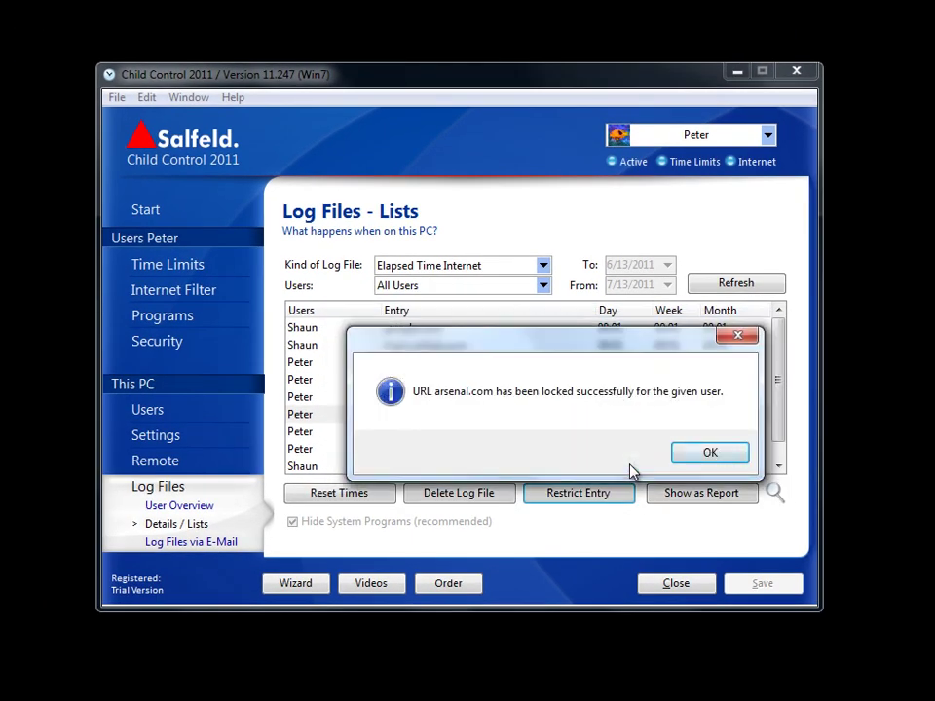
{"action": "left_click", "coordinate": [681, 454]}
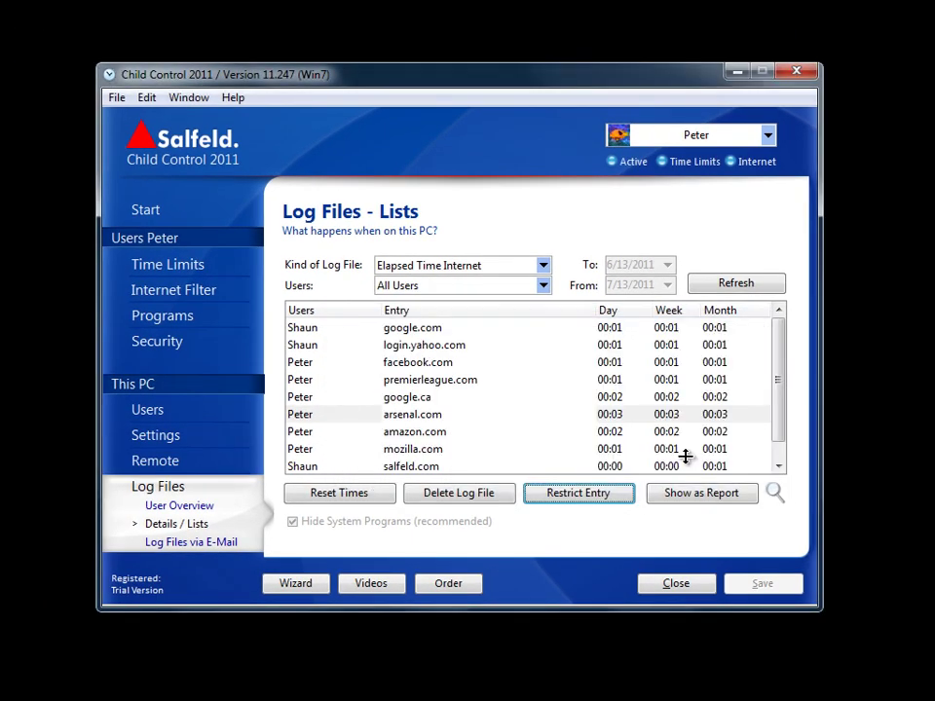
{"action": "left_click", "coordinate": [148, 216]}
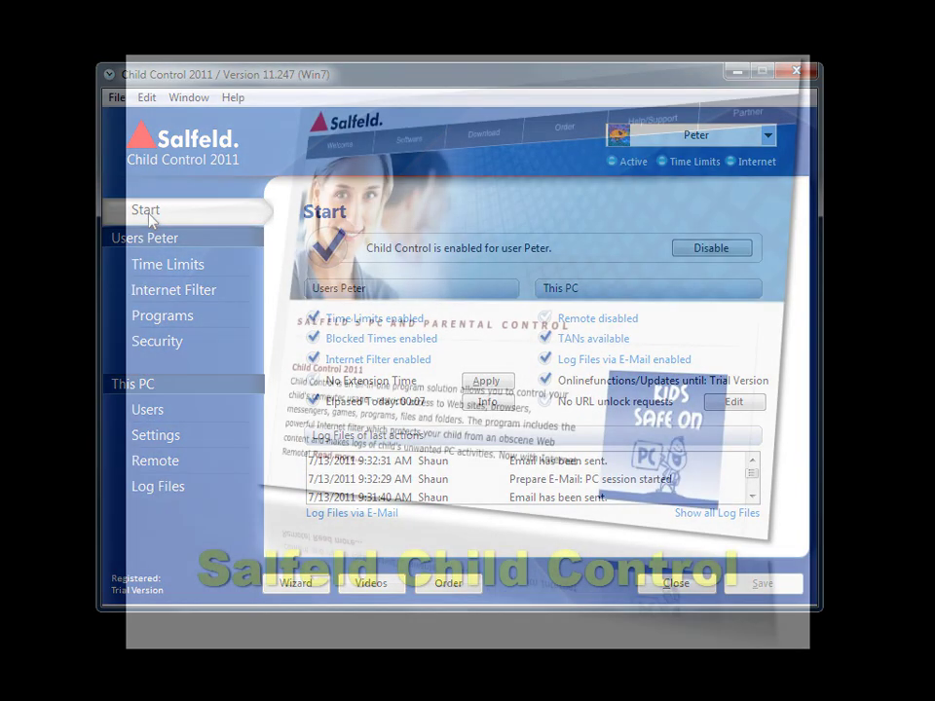